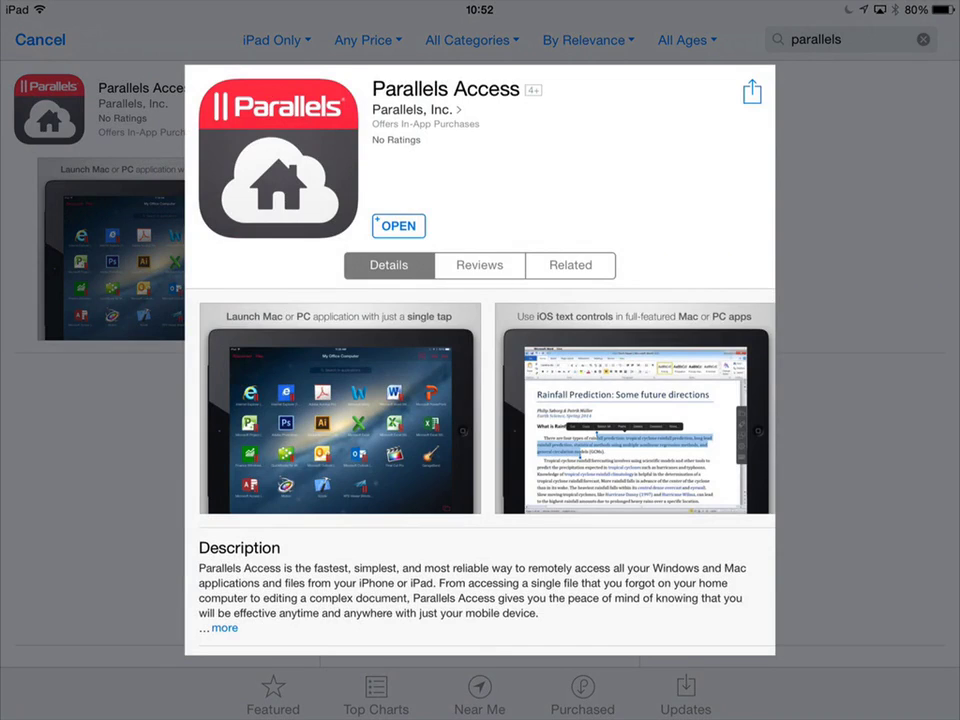
# Check the Parallels Access reviews and ratings across all versions, then return to its details.
pyautogui.click(479, 265)
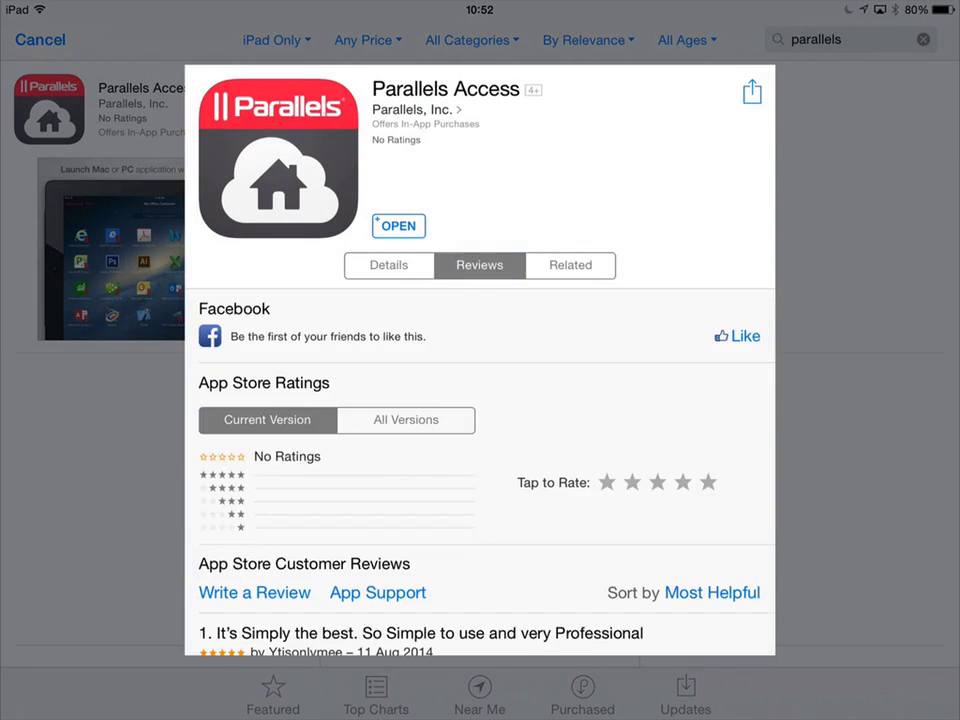
pyautogui.click(395, 419)
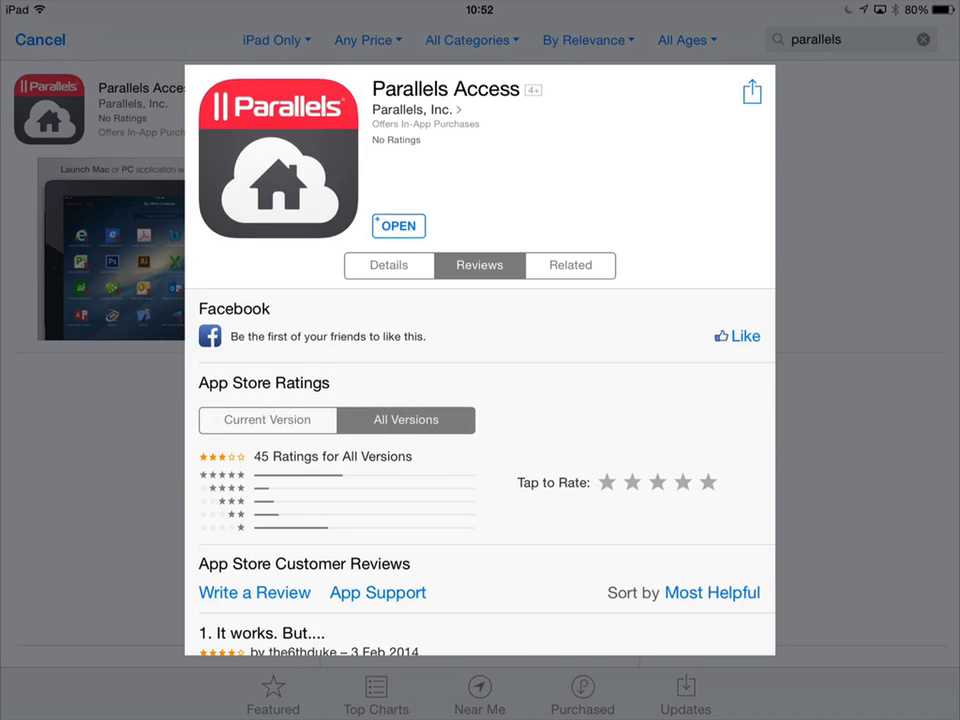
pyautogui.click(390, 266)
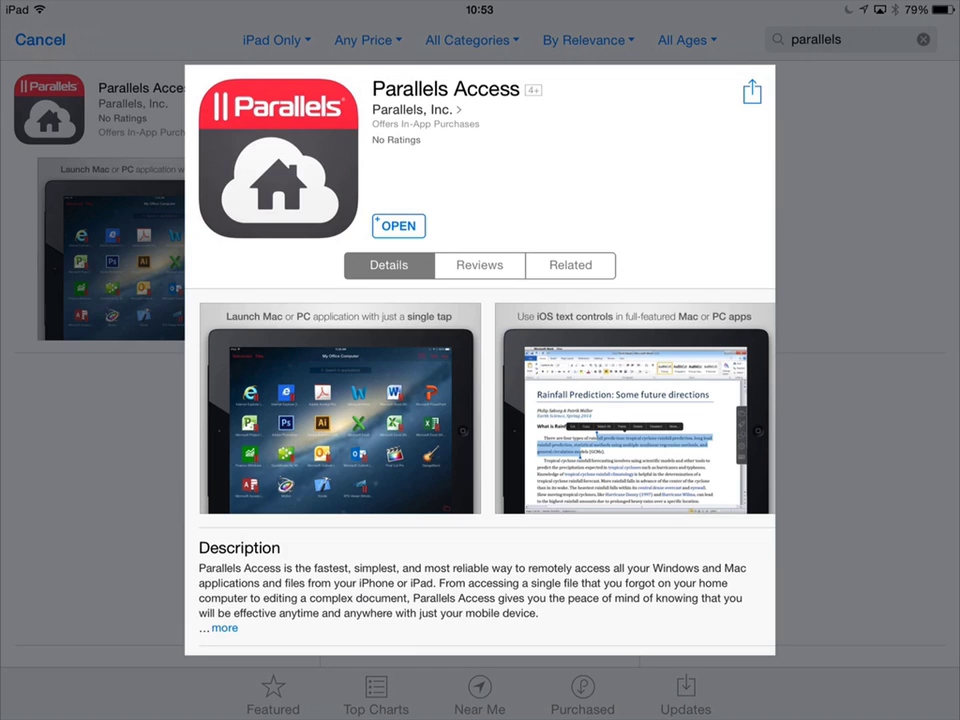
# Leave the App Store and launch Parallels Access from the iPad home screen.
pyautogui.press('Escape')
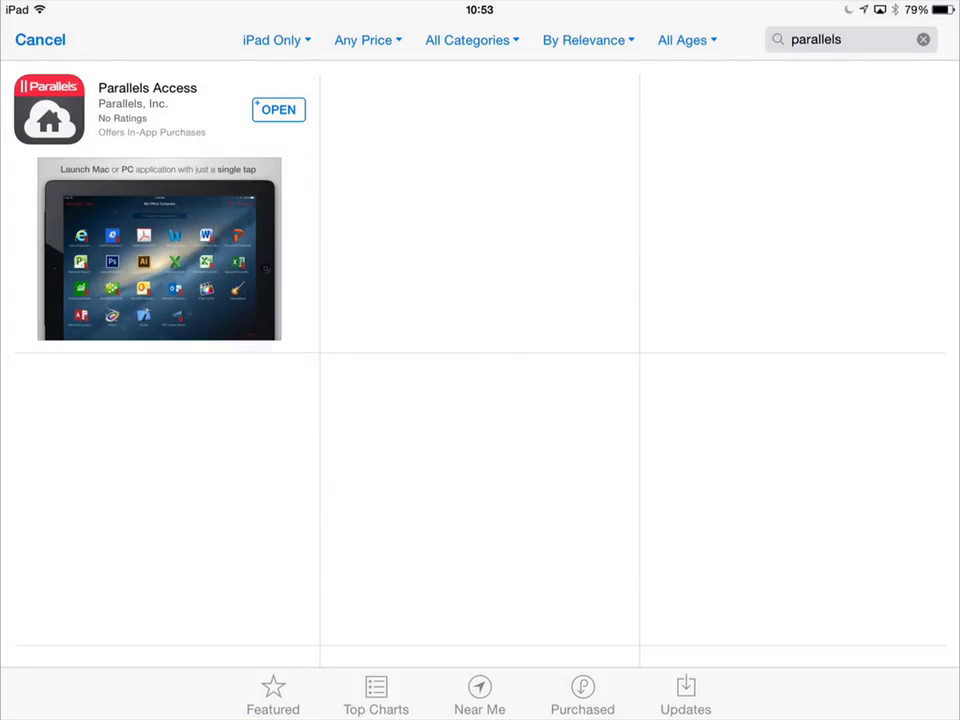
pyautogui.press('super')
pyautogui.click(480, 488)
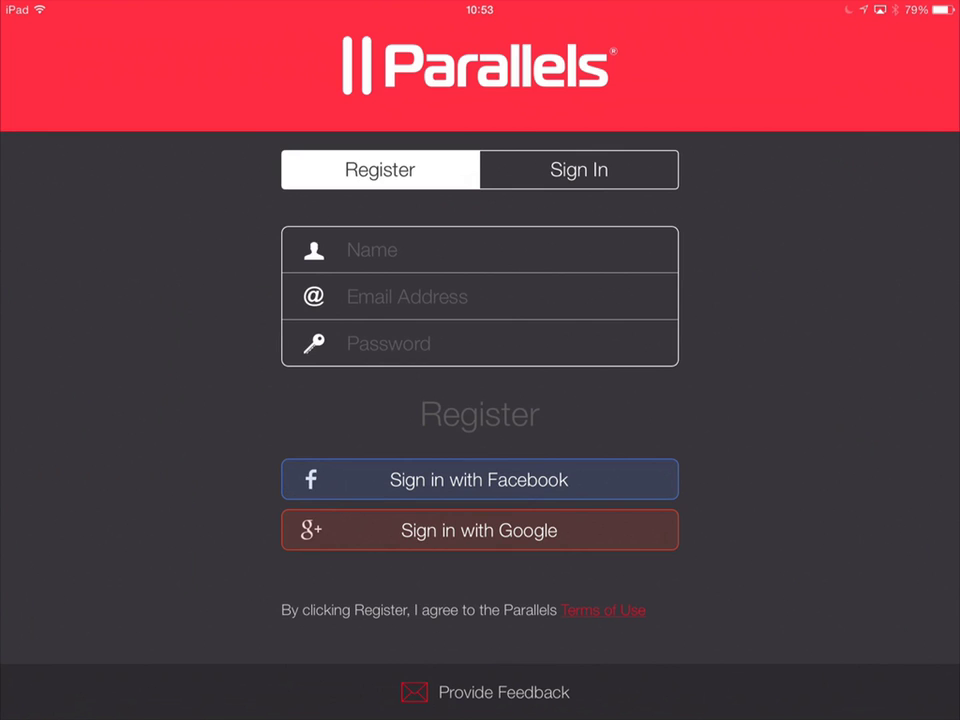
# Fill in the Register form with the account name, e-mail address and password, then submit.
pyautogui.click(579, 169)
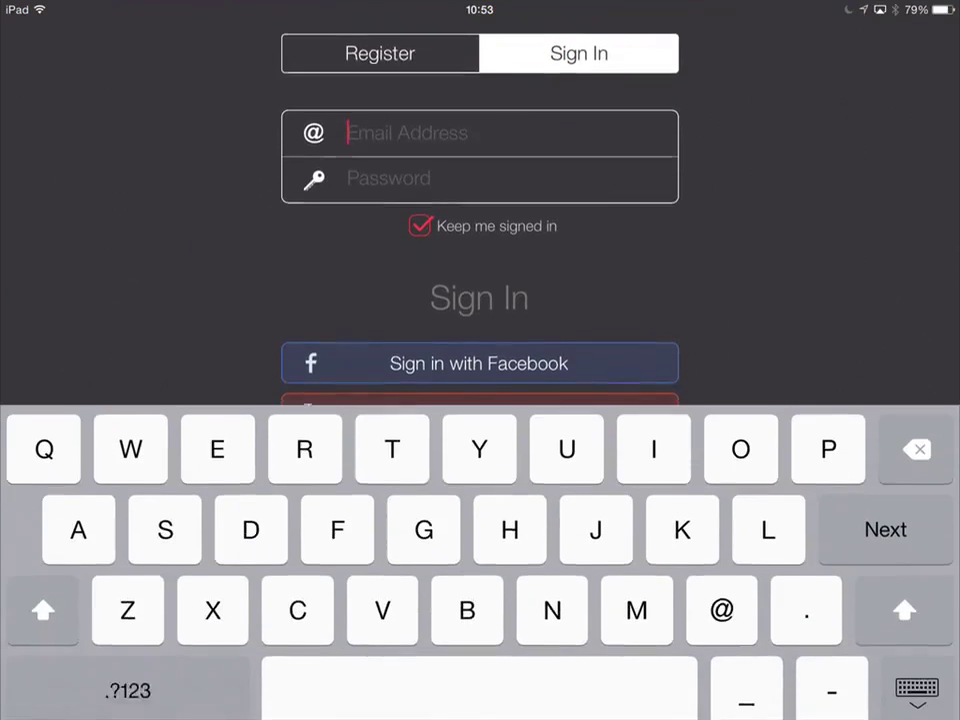
pyautogui.click(364, 169)
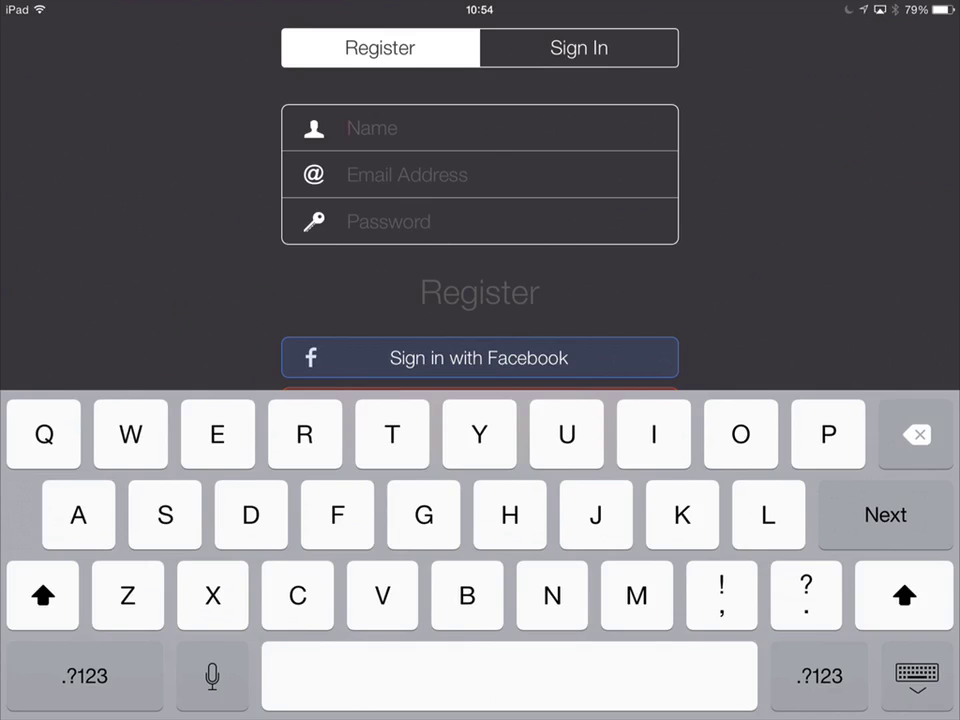
pyautogui.write('Scodemo3')
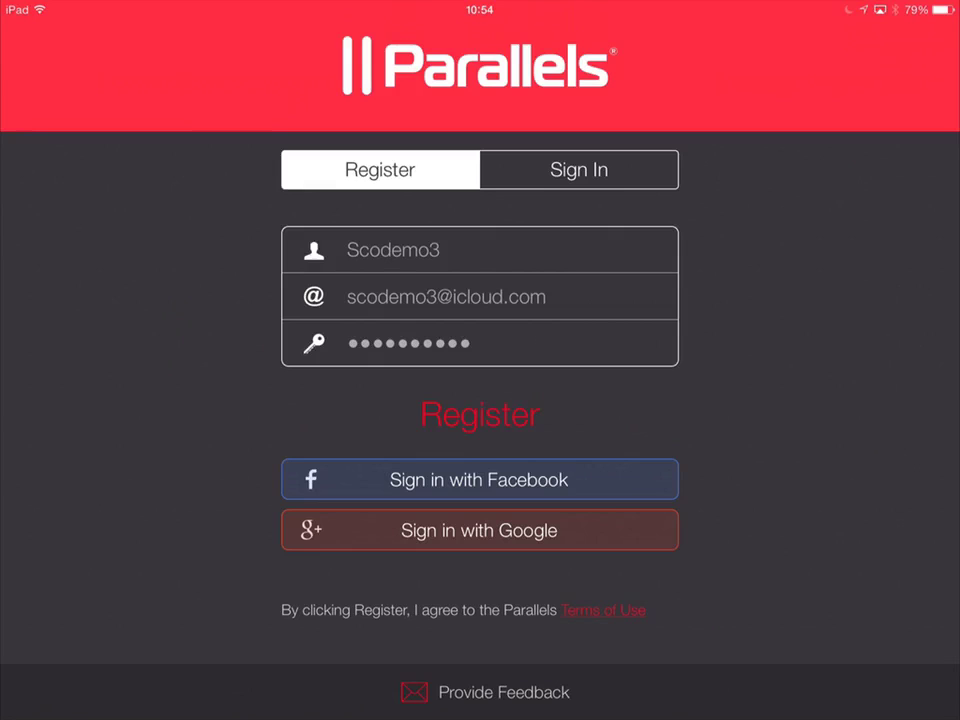
pyautogui.click(470, 343)
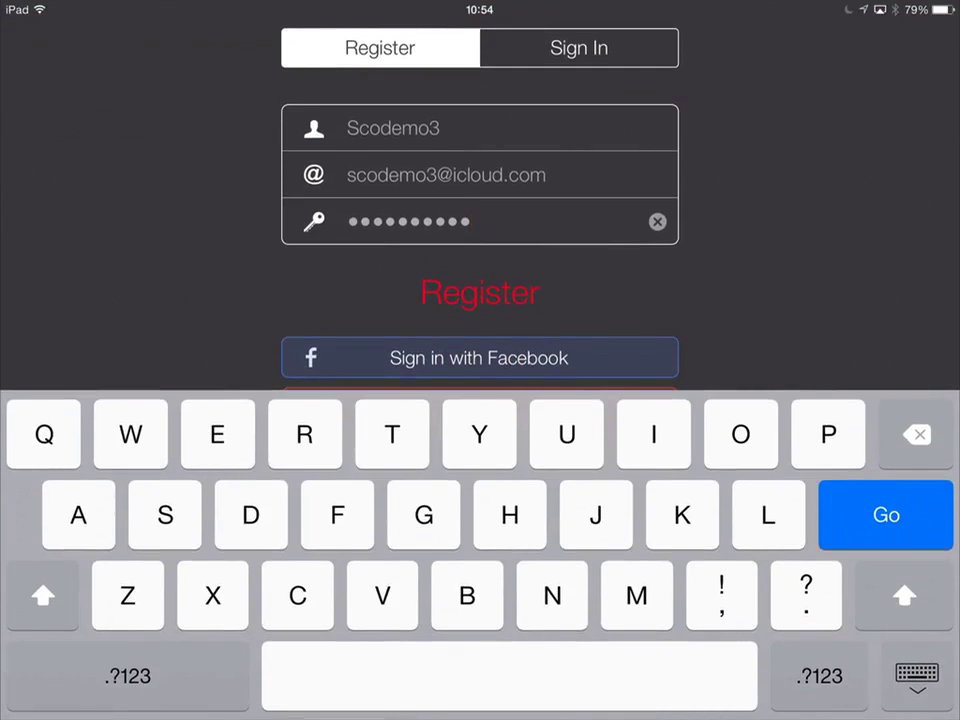
pyautogui.press('Return')
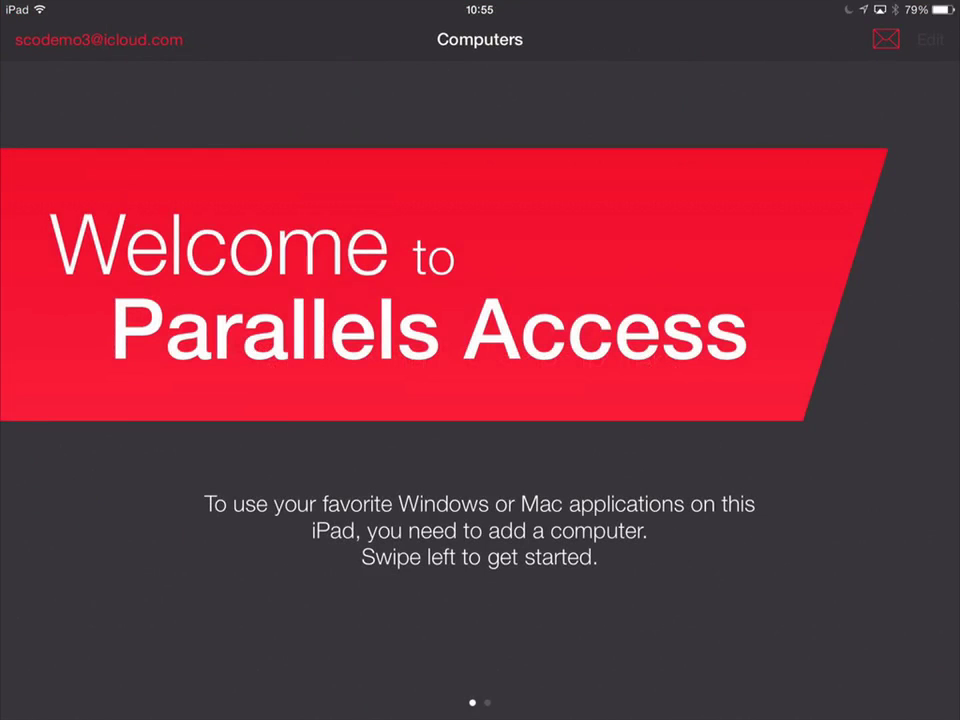
# Swipe from the Computers welcome page to the setup-instructions page.
pyautogui.moveTo(621, 364); pyautogui.dragTo(362, 435)
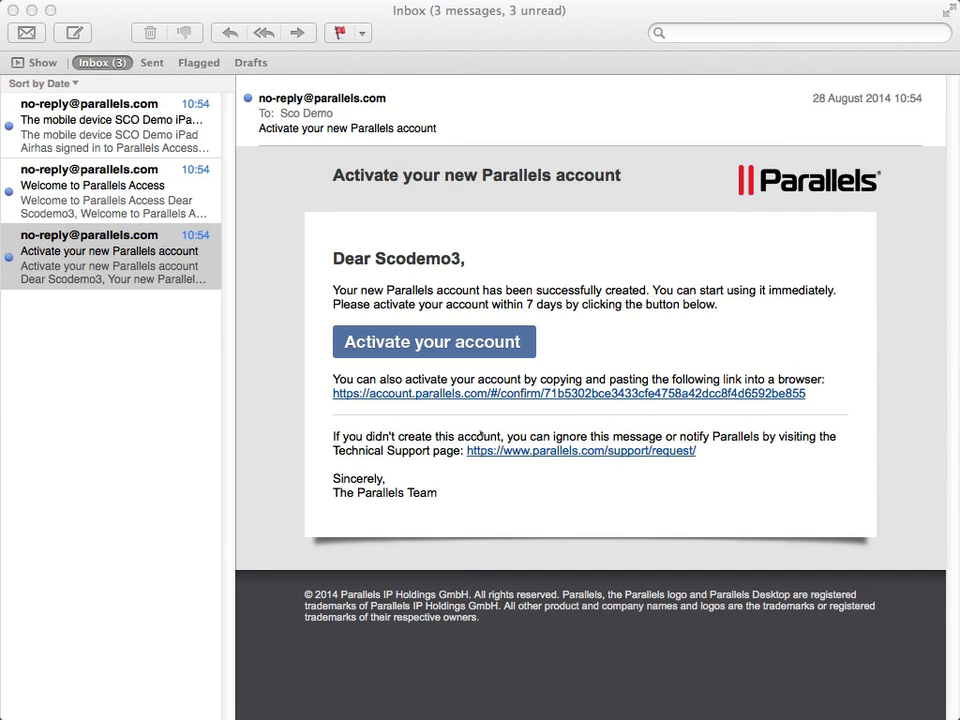
# Use the 'Activate your account' button in the activation e-mail to confirm the new account.
pyautogui.click(424, 342)
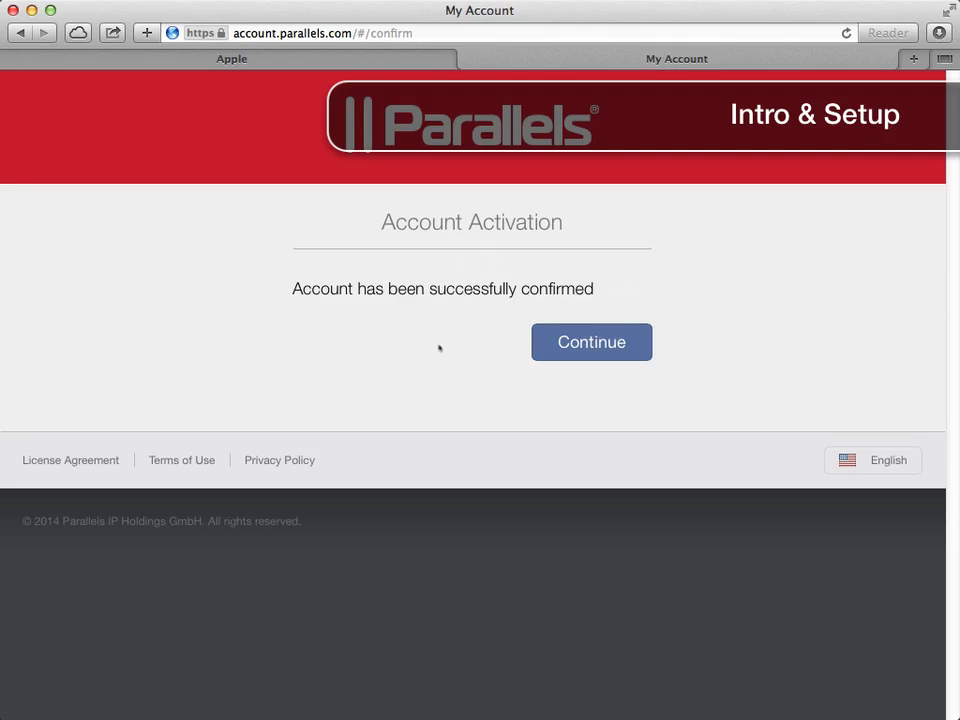
# Continue to the My Account profile, look over its details, and close the Safari window.
pyautogui.click(580, 342)
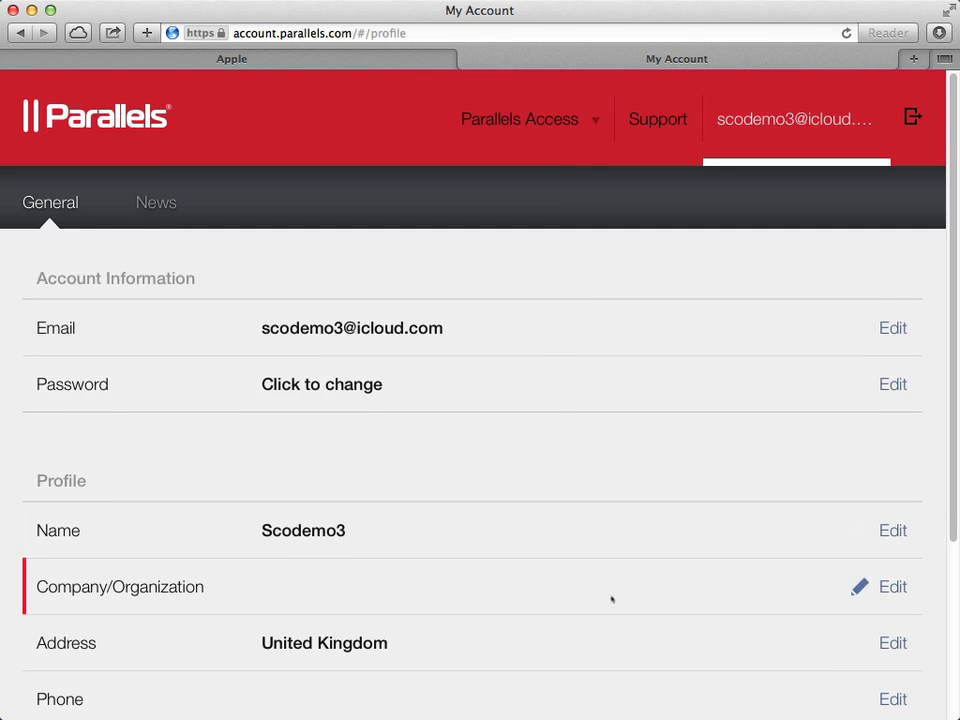
pyautogui.scroll(-5, 611, 598)
pyautogui.scroll(3, 632, 407)
pyautogui.scroll(2, 645, 460)
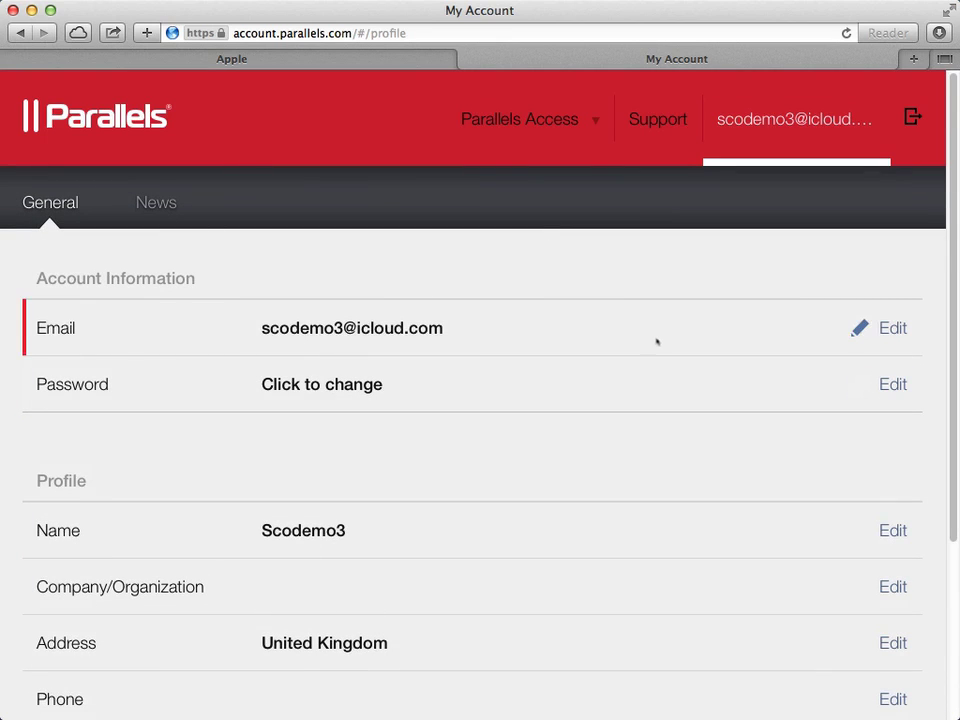
pyautogui.scroll(-4, 576, 375)
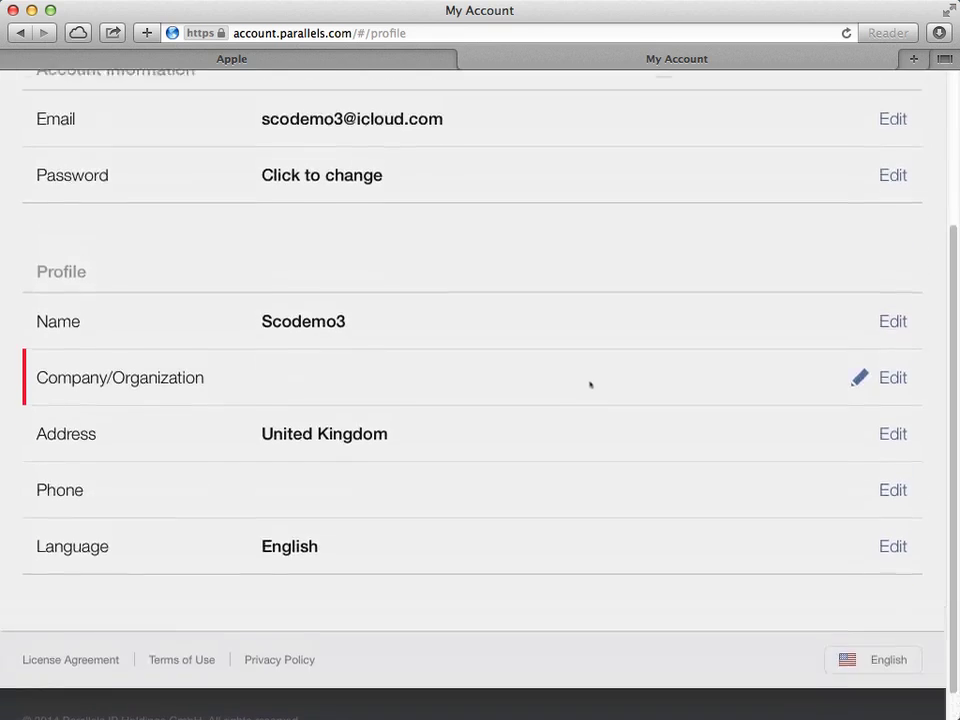
pyautogui.scroll(4, 589, 384)
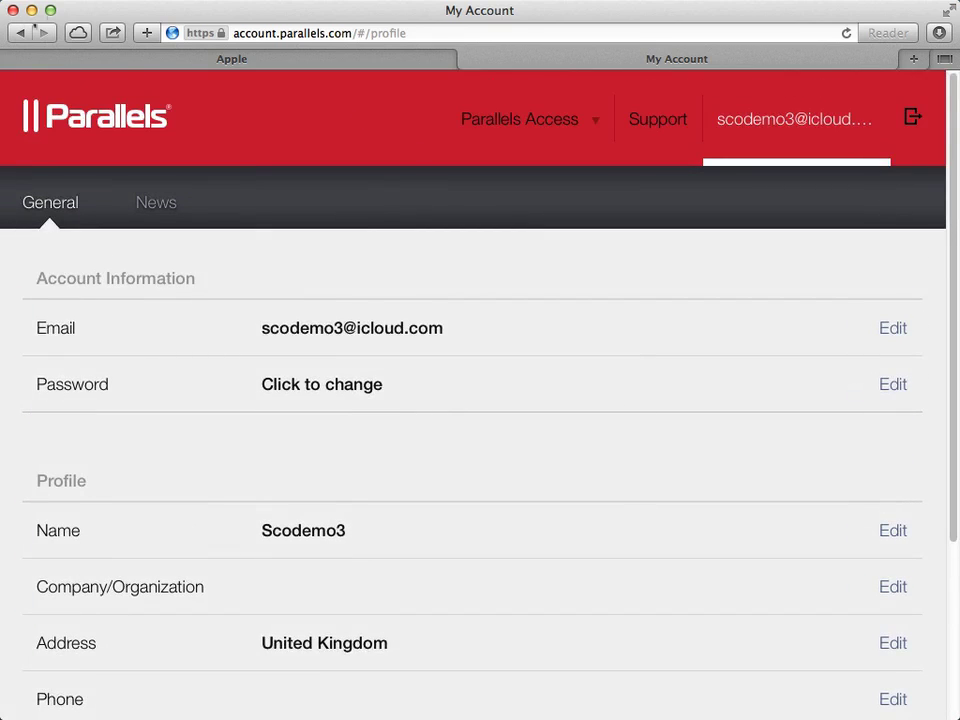
pyautogui.click(13, 10)
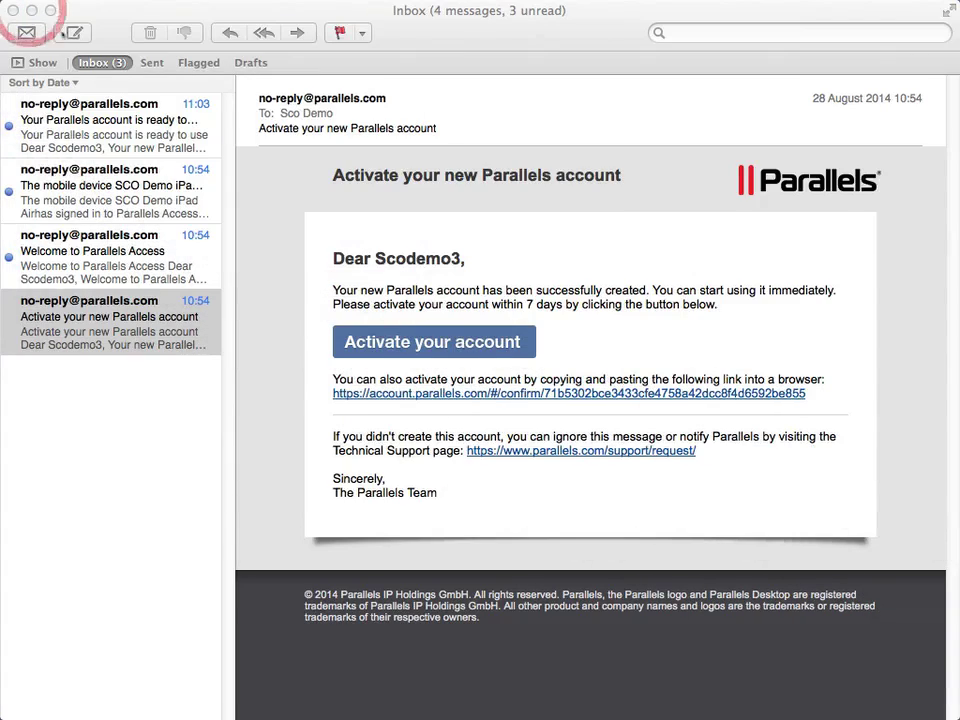
# Open the Welcome to Parallels Access message and follow its access.parallels.com link.
pyautogui.click(125, 257)
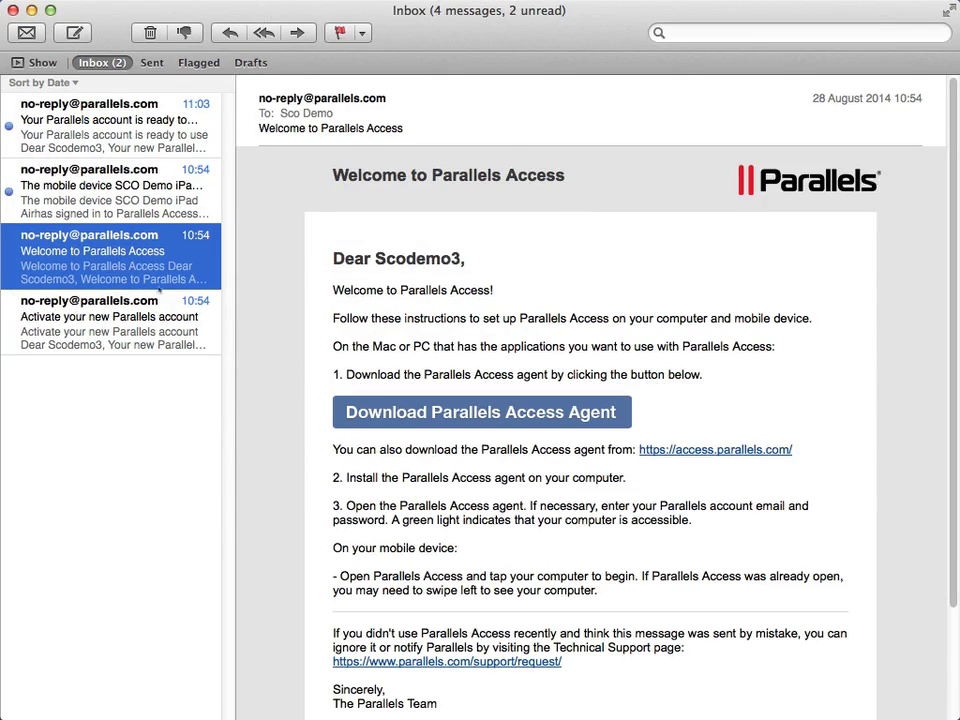
pyautogui.click(503, 420)
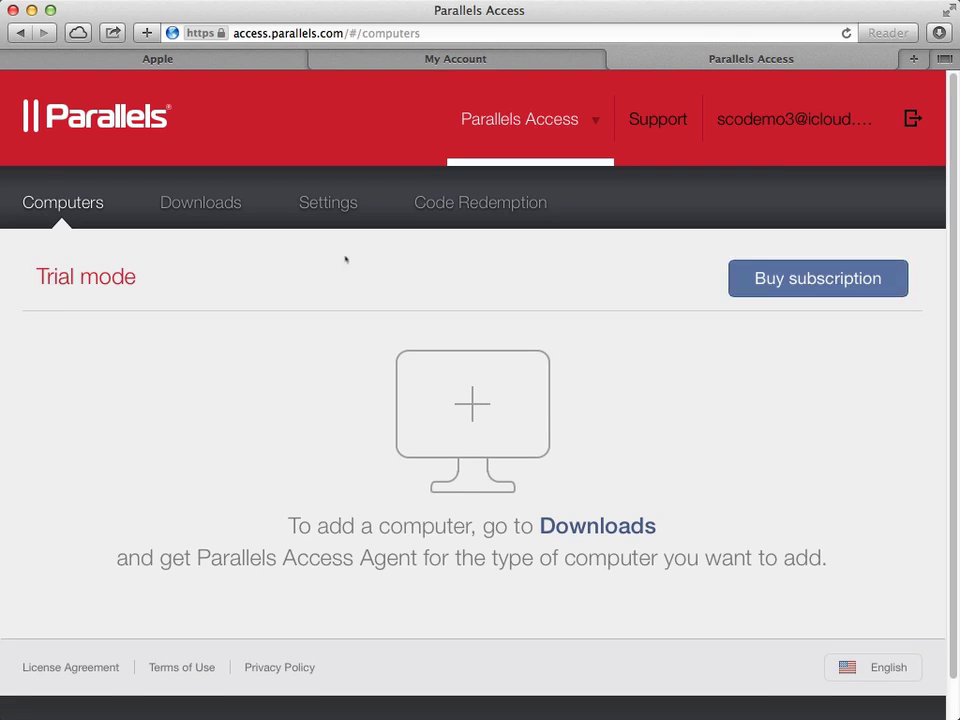
# Download ParallelsAccess-2.1.0-26400-mac.dmg from the portal's Downloads page for Mac, then hide Safari.
pyautogui.click(206, 205)
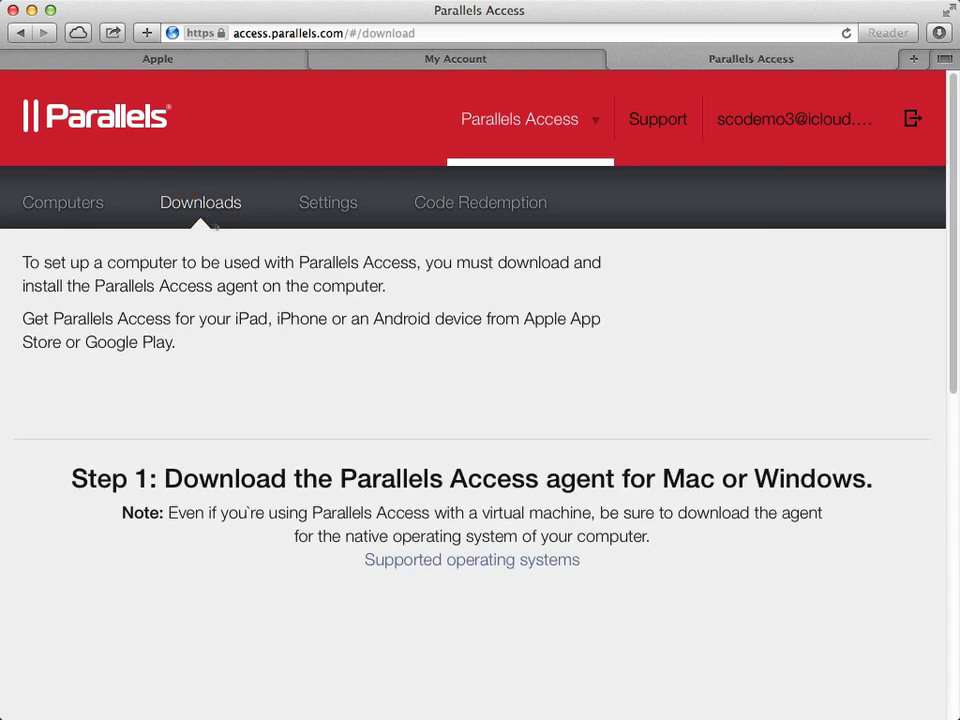
pyautogui.scroll(-5, 516, 600)
pyautogui.scroll(-3, 509, 416)
pyautogui.moveTo(234, 195)
pyautogui.click(319, 282)
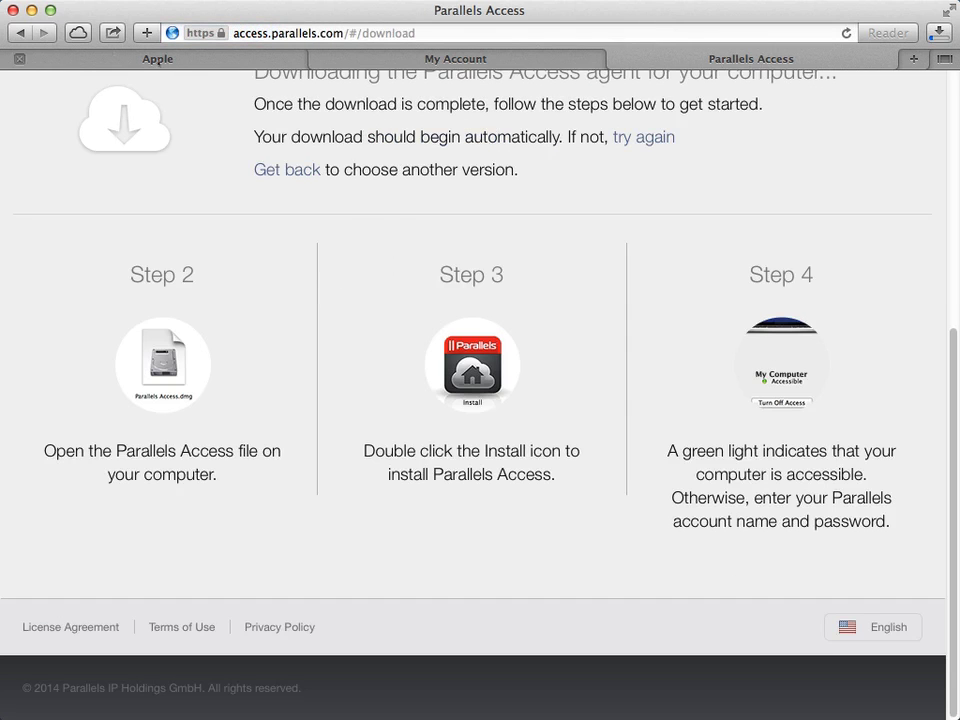
pyautogui.click(31, 10)
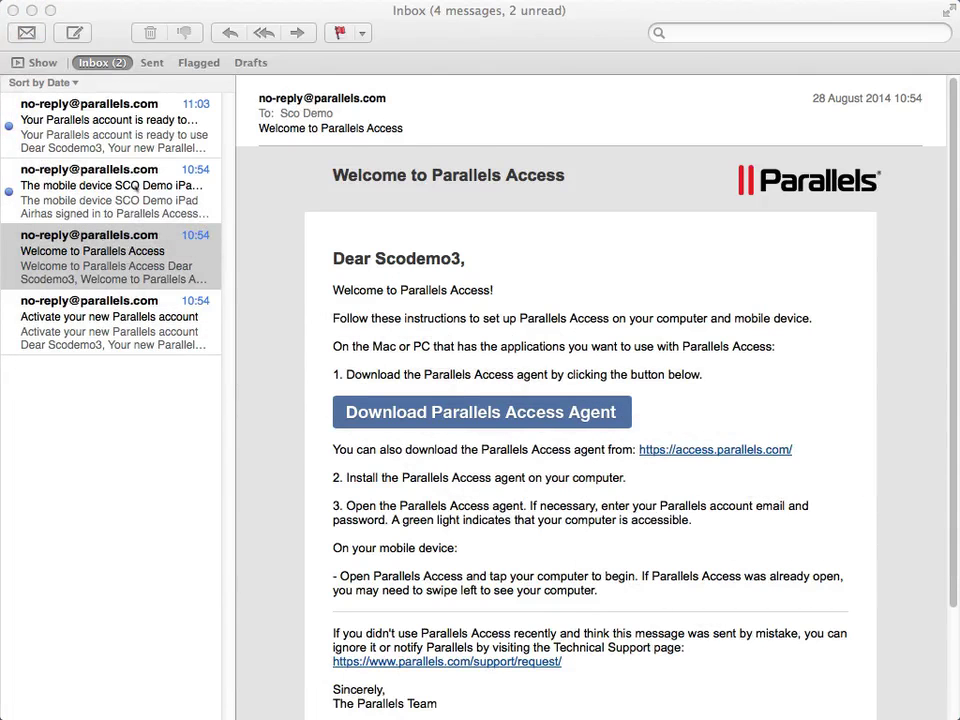
# Read the iPad sign-in notice and 'Your Parallels account is ready to use' message, then minimize Mail.
pyautogui.click(137, 193)
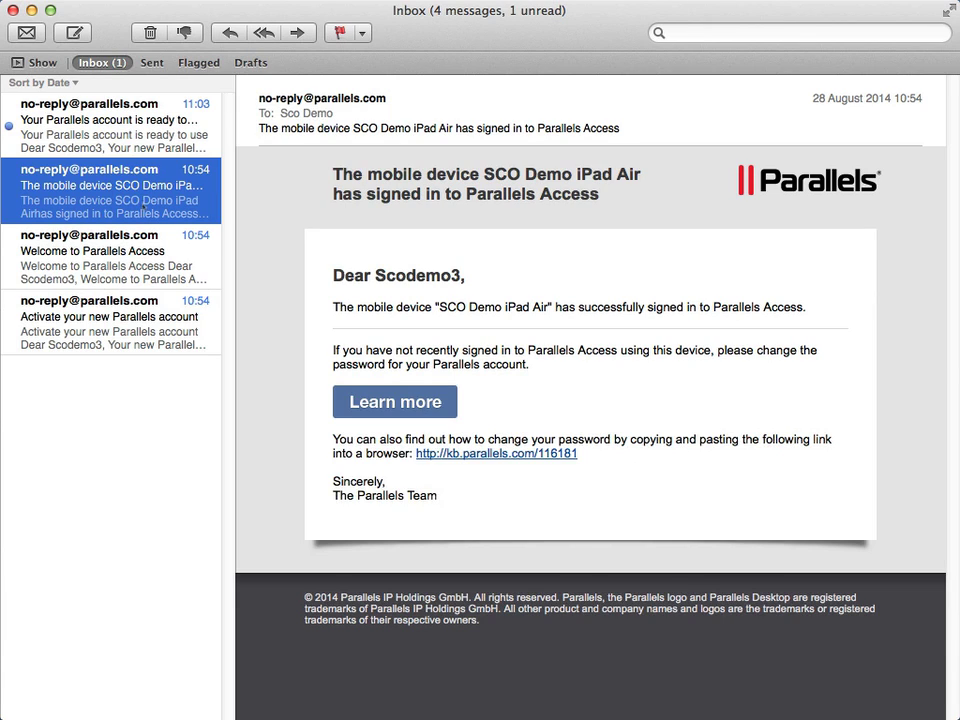
pyautogui.click(77, 108)
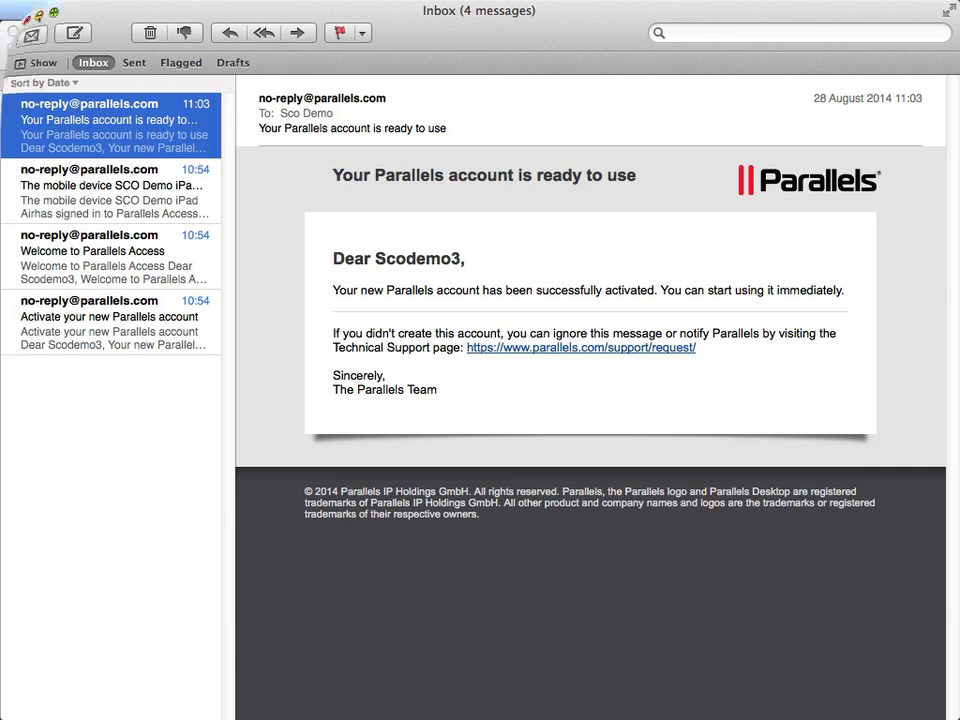
pyautogui.click(40, 14)
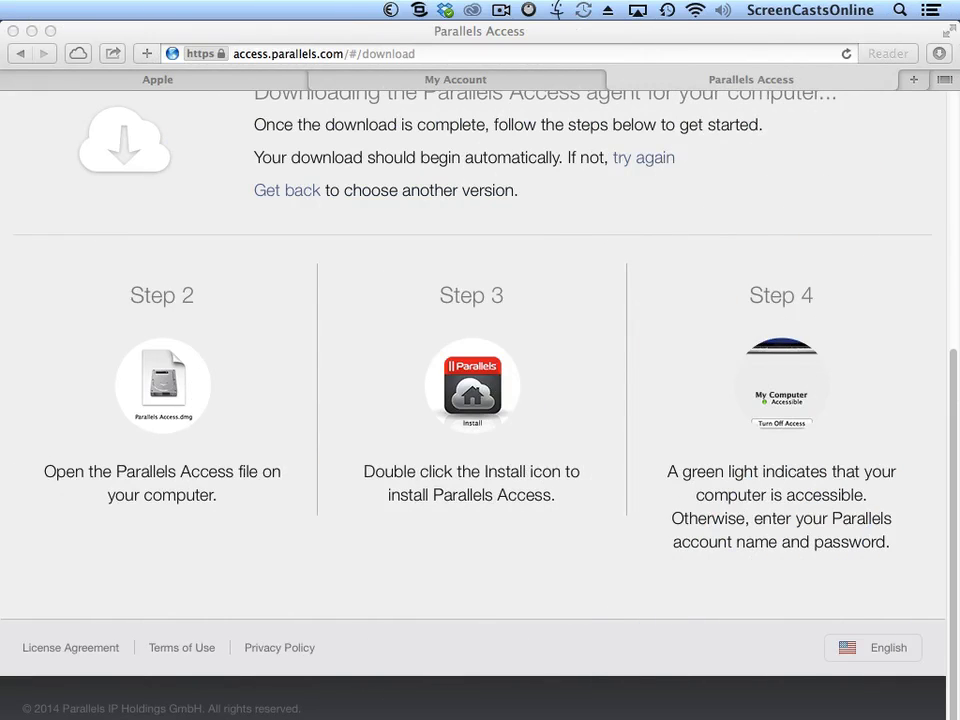
# Confirm ParallelsAccess-2.1.0-26400-mac.dmg appears in Safari's downloads list, then minimize Safari.
pyautogui.click(939, 53)
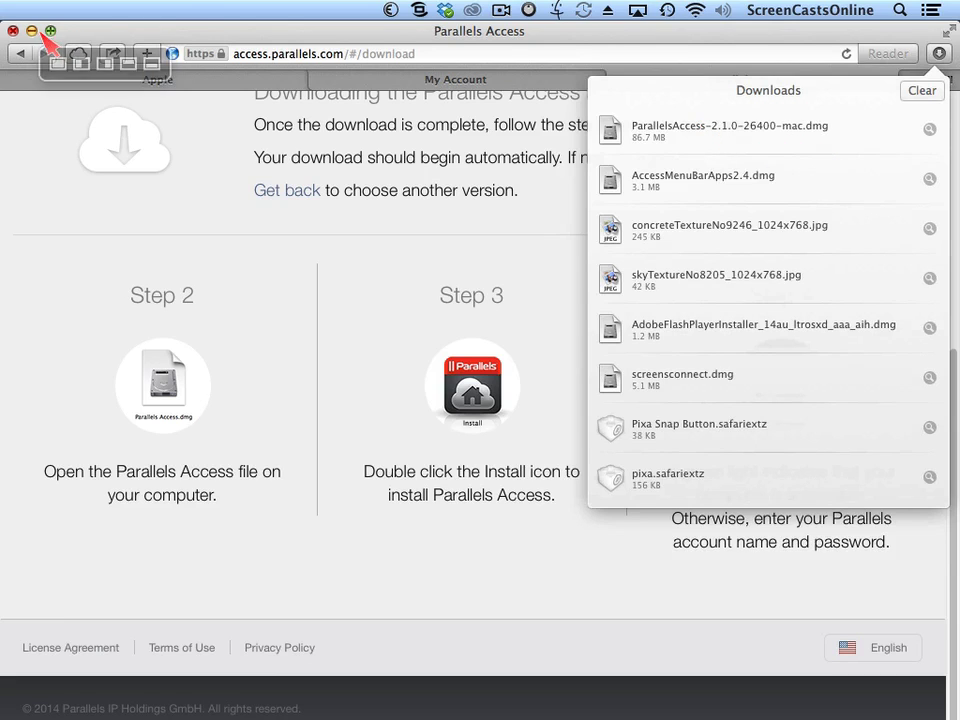
pyautogui.click(31, 31)
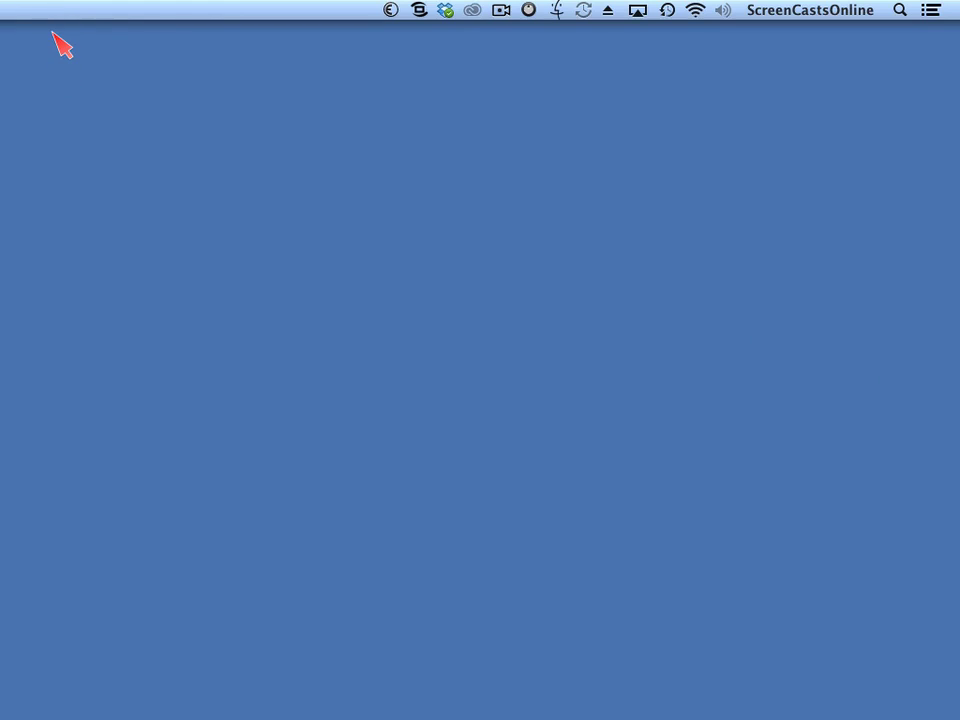
pyautogui.press('super+space')
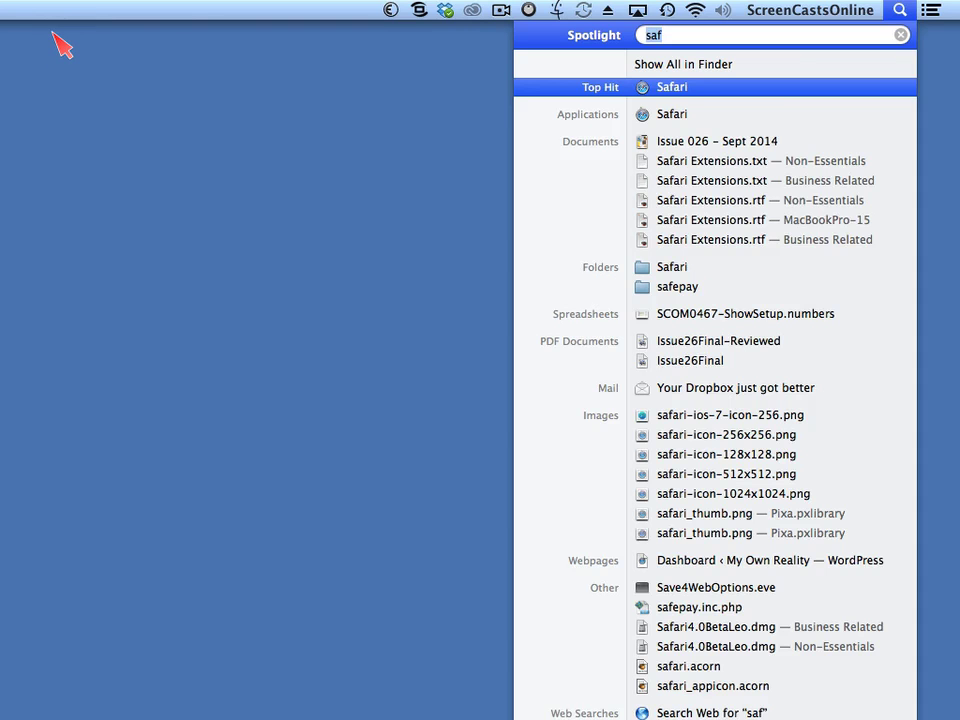
# Launch Parallels Access via Spotlight 'para', move its Sign In window up-right, and focus the Email field.
pyautogui.write('para')
pyautogui.press('Return')
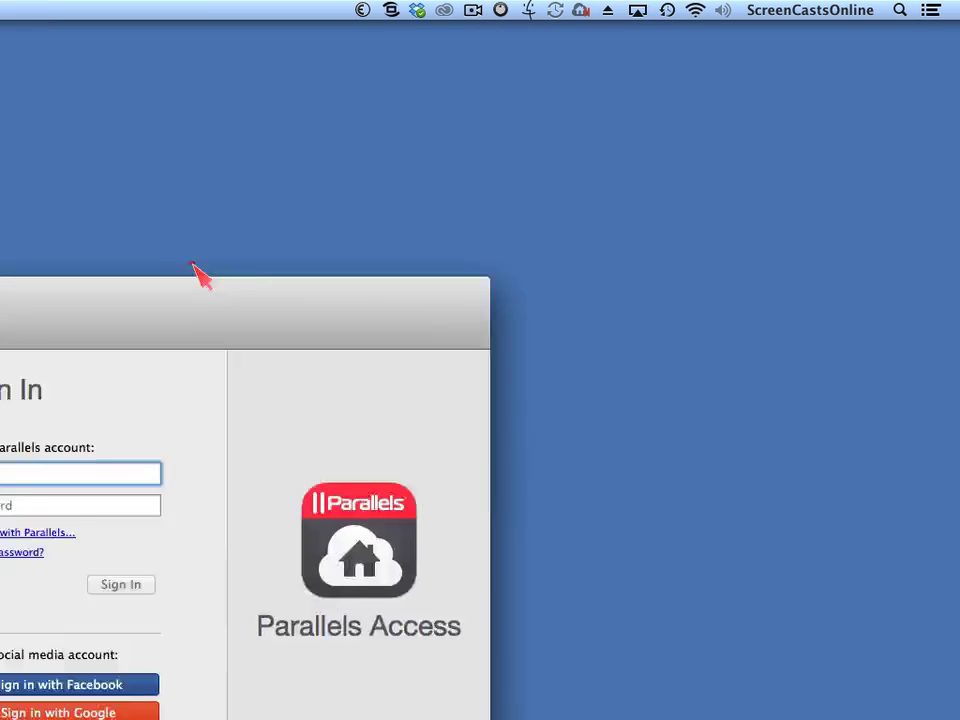
pyautogui.moveTo(199, 268); pyautogui.dragTo(516, 52)
pyautogui.click(440, 232)
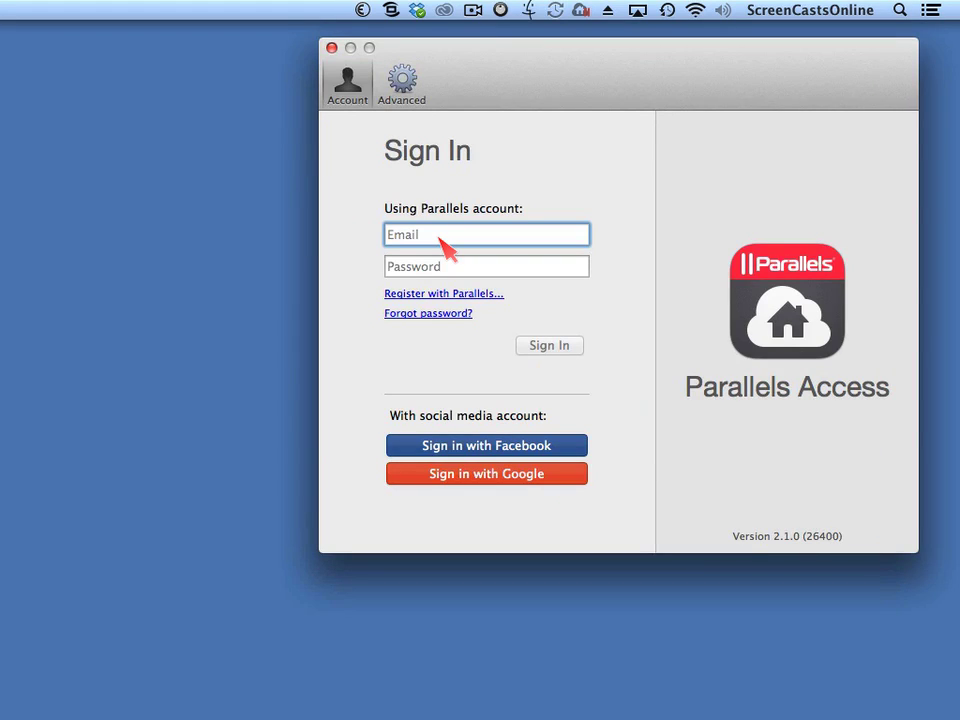
# Sign in with the autofilled Parallels account email and password, then view the Advanced settings.
pyautogui.write('sco')
pyautogui.press('Tab')
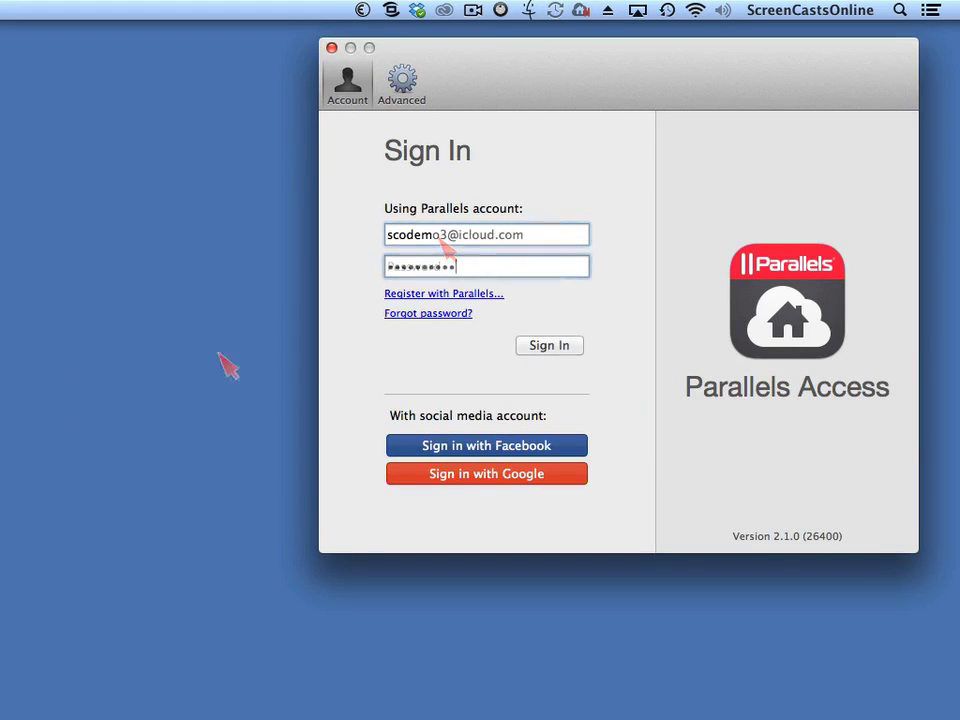
pyautogui.click(550, 352)
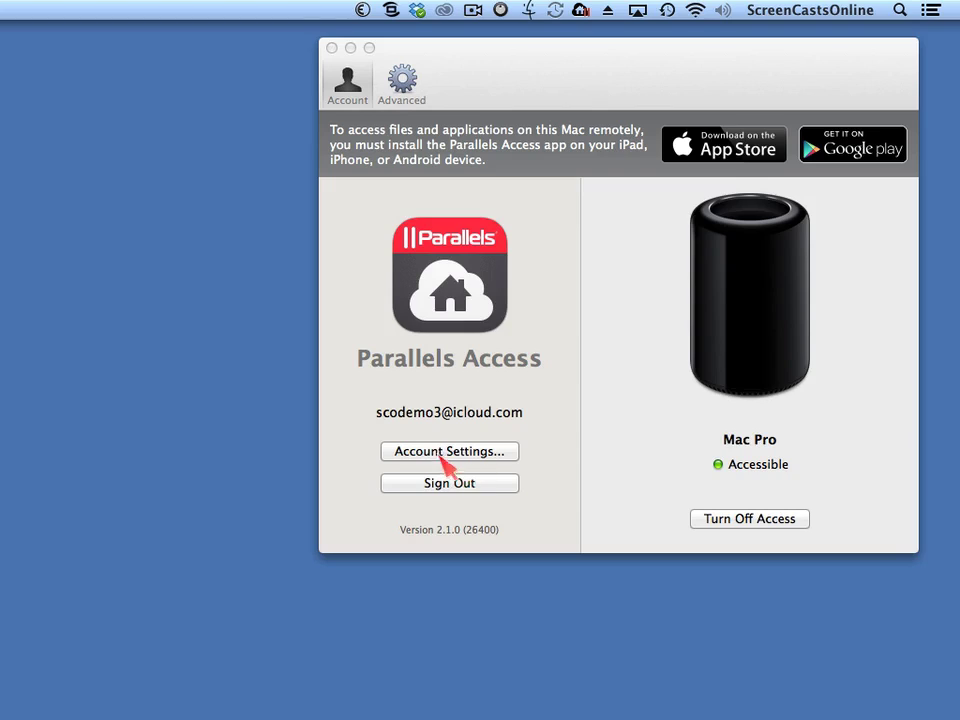
pyautogui.click(408, 86)
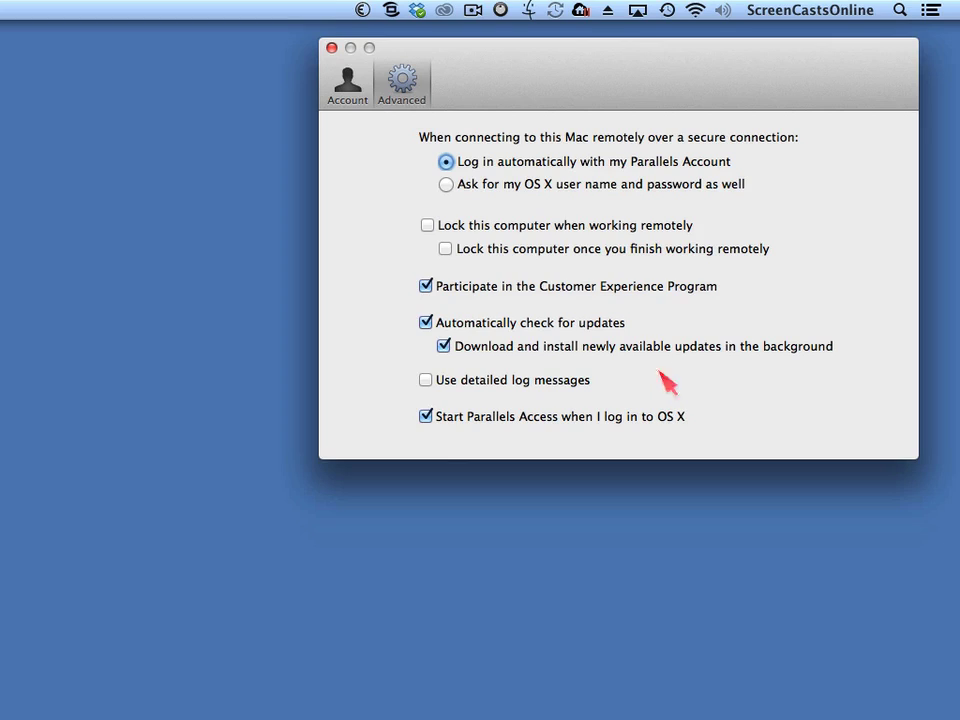
# Close the Parallels Access preferences window after reviewing the Advanced login options.
pyautogui.click(332, 48)
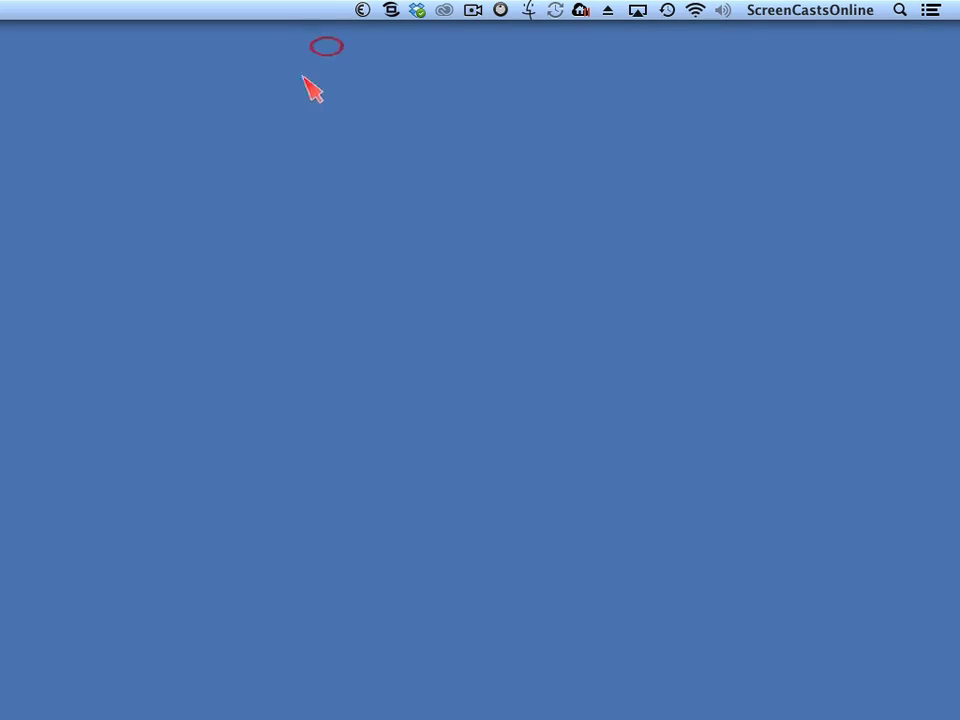
pyautogui.click(586, 12)
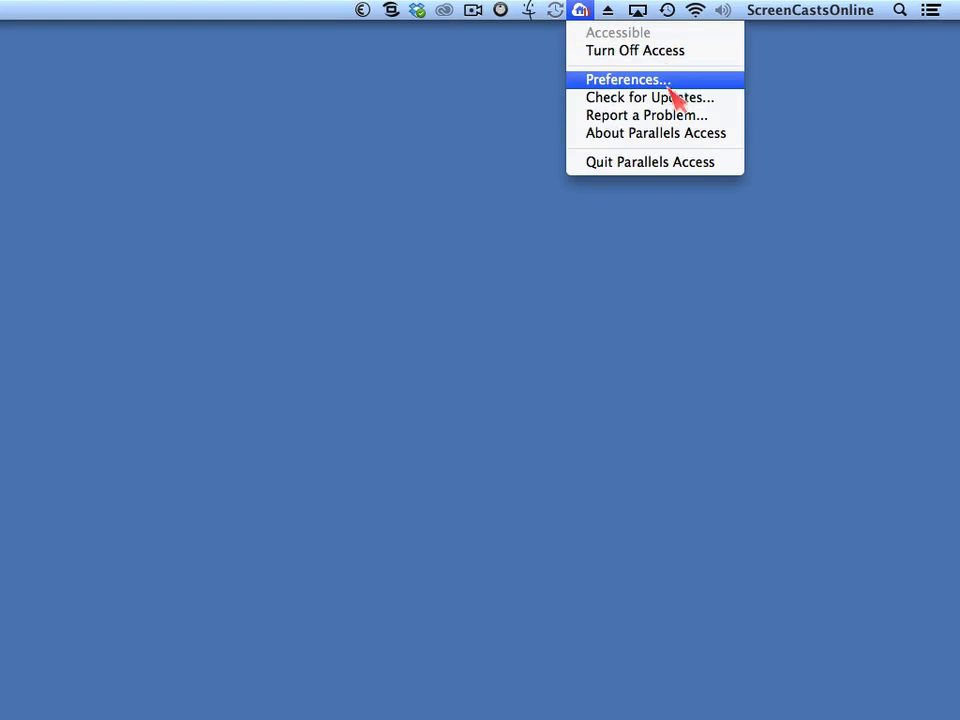
pyautogui.click(300, 197)
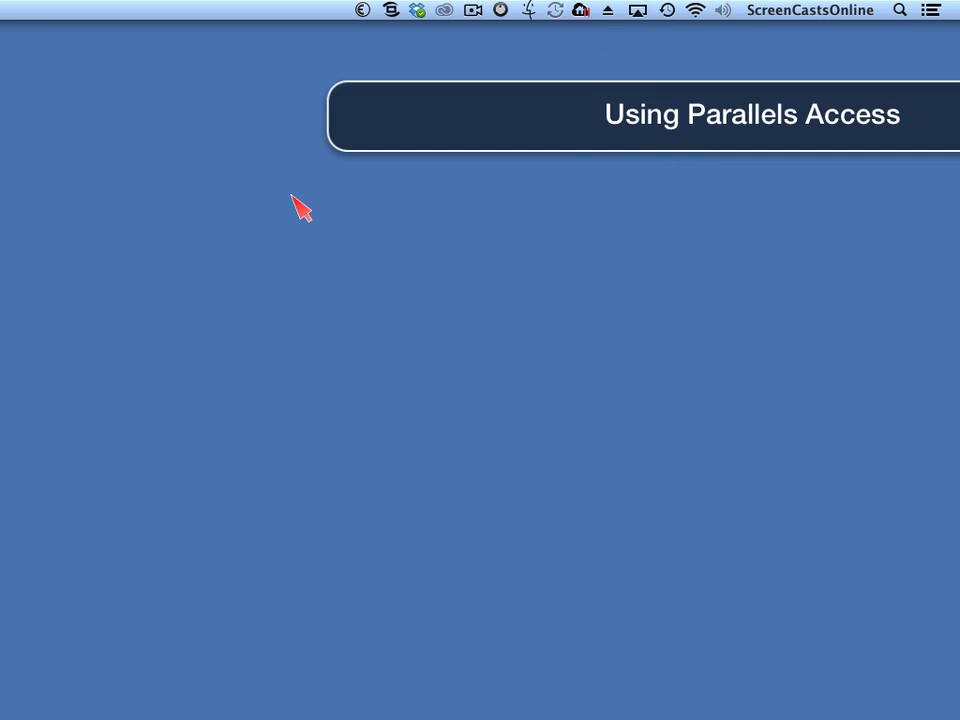